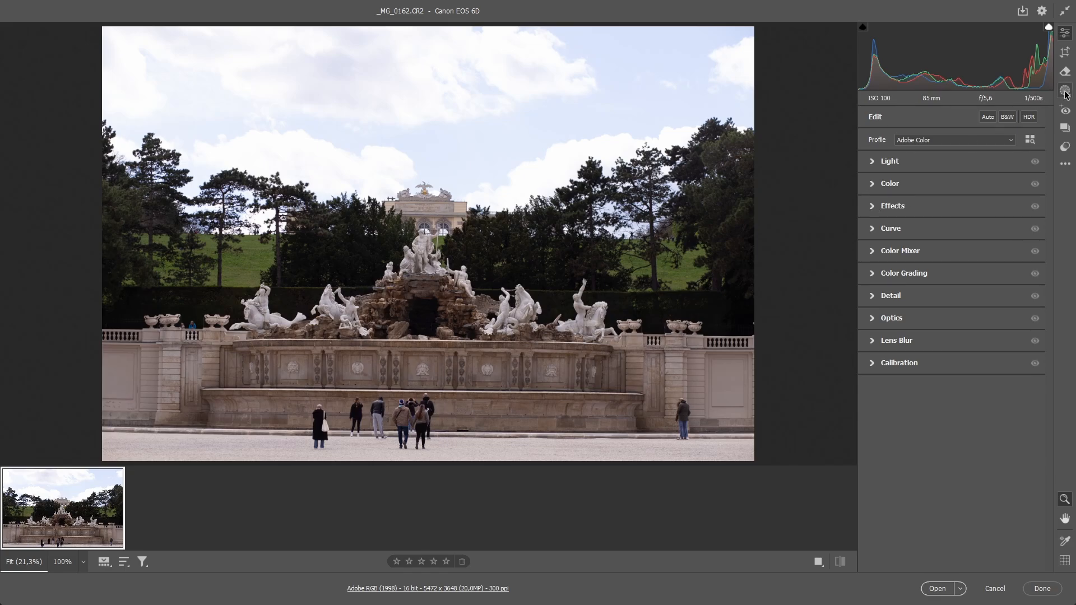
# Neutralise the white balance by sampling the white statue beside the fountain's rocks, and warm the temperature to 6650.
pyautogui.click(872, 185)
pyautogui.click(1033, 200)
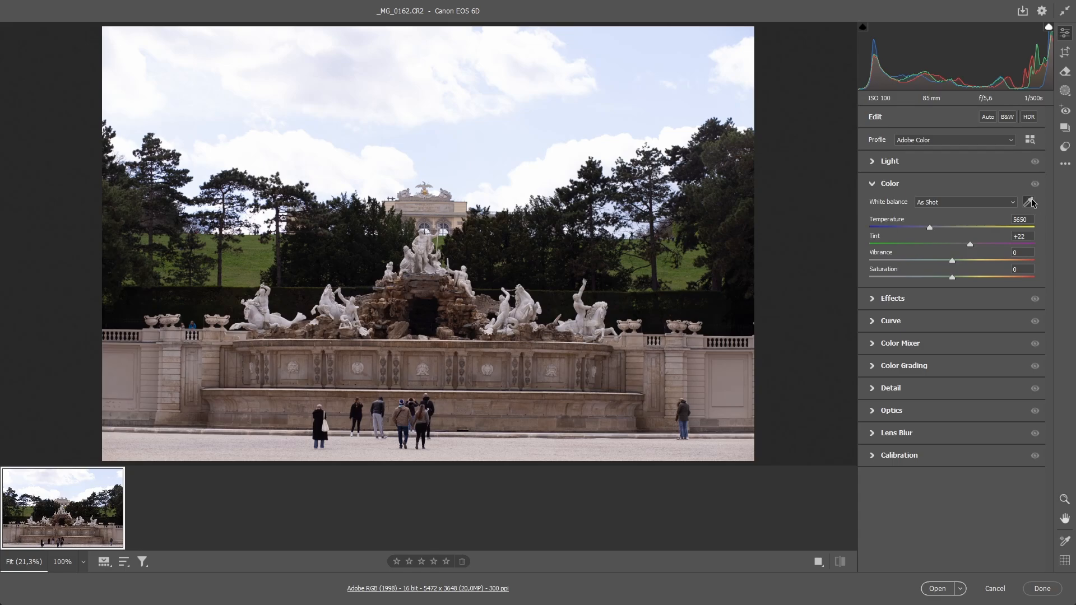
pyautogui.click(505, 314)
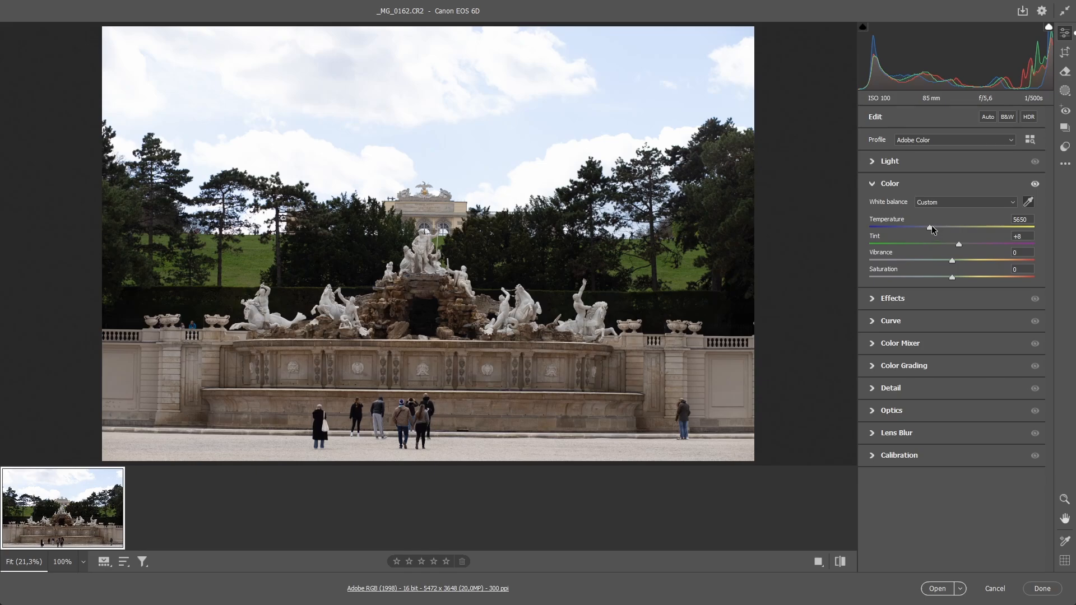
pyautogui.moveTo(929, 226)
pyautogui.mouseDown()
pyautogui.moveTo(960, 244)
pyautogui.moveTo(946, 228)
pyautogui.mouseUp()
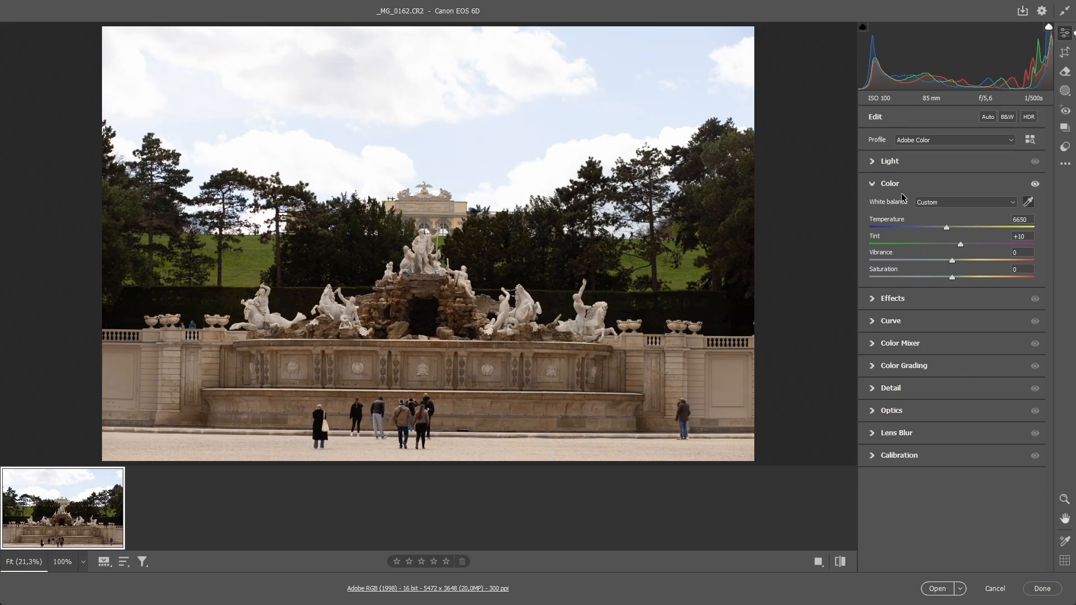
pyautogui.click(873, 187)
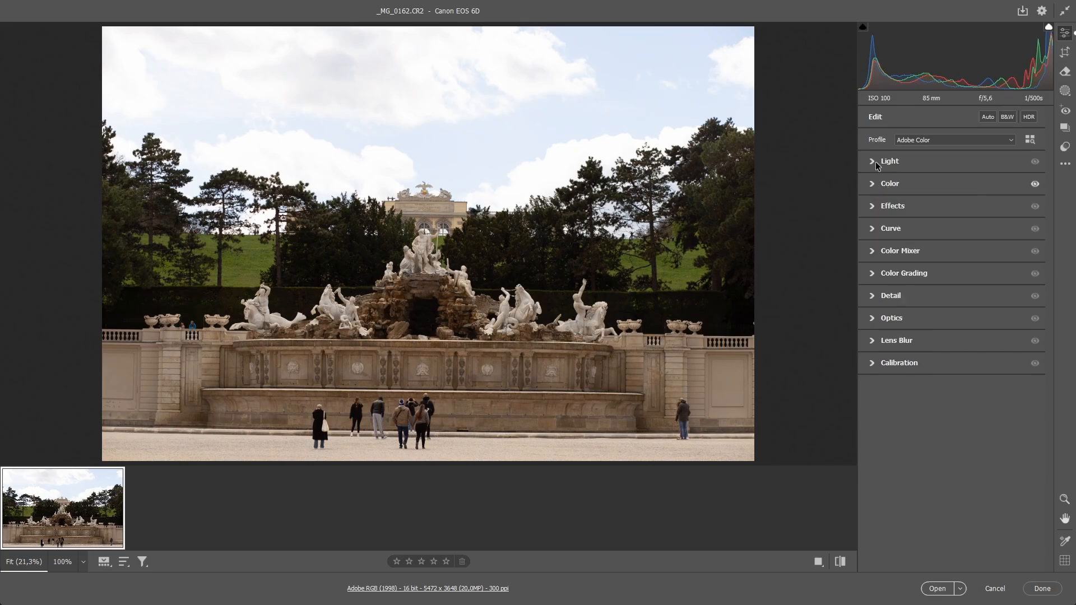
# Lower the photo's Highlights to -100 and compare the image before and after the change.
pyautogui.click(876, 163)
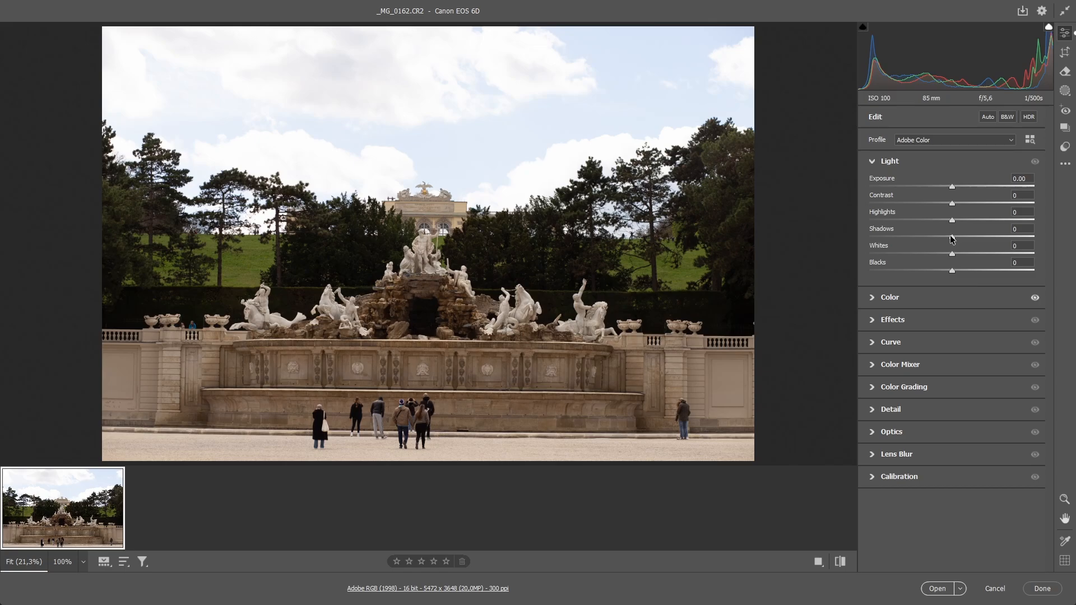
pyautogui.moveTo(952, 222); pyautogui.dragTo(841, 223)
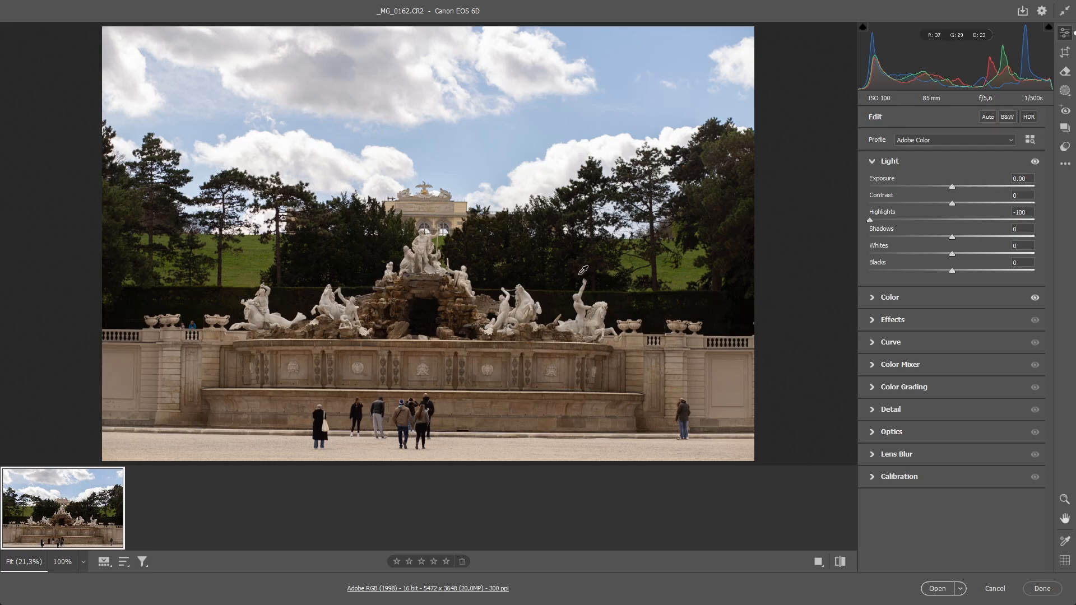
pyautogui.hotkey('ctrl', 'z')
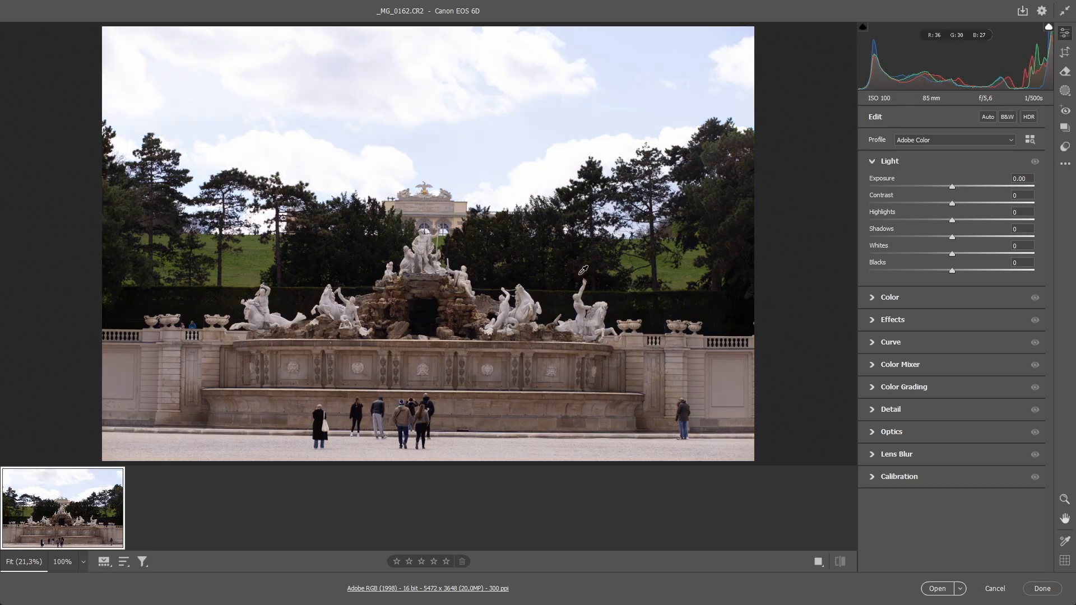
pyautogui.hotkey('ctrl', 'shift', 'z')
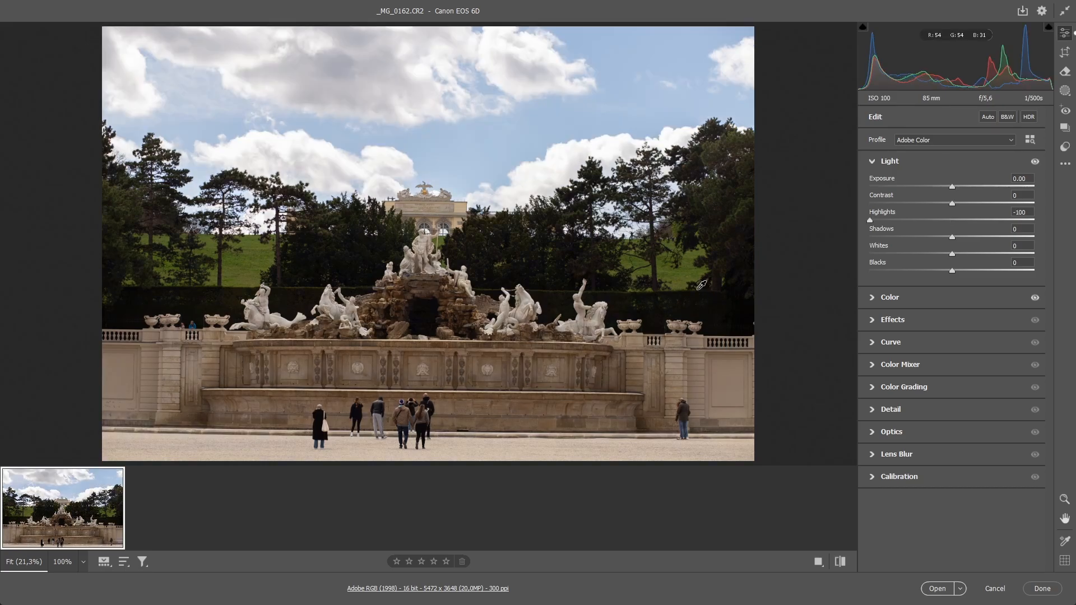
pyautogui.hotkey('ctrl', 'z')
pyautogui.hotkey('ctrl', 'shift', 'z')
# Raise the photo's Shadows to +41 and lower the Blacks slightly.
pyautogui.moveTo(953, 237); pyautogui.dragTo(1002, 237)
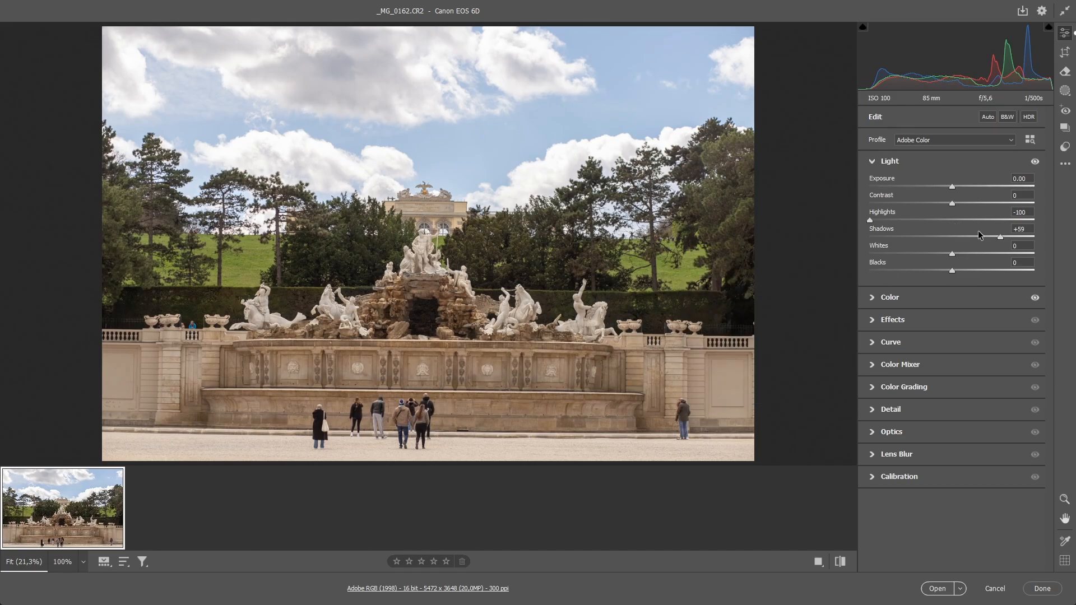
pyautogui.moveTo(1000, 235)
pyautogui.mouseDown()
pyautogui.moveTo(973, 240)
pyautogui.moveTo(987, 241)
pyautogui.mouseUp()
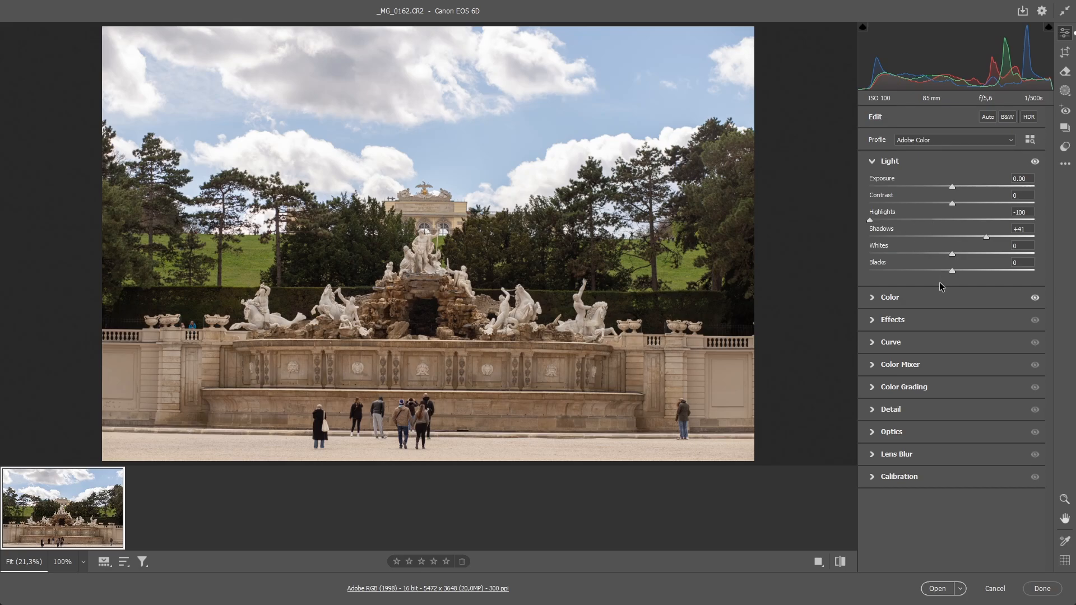
pyautogui.moveTo(952, 271); pyautogui.dragTo(937, 270)
# Set the photo's Texture to +5, Clarity to +12 and Dehaze to +9.
pyautogui.click(882, 322)
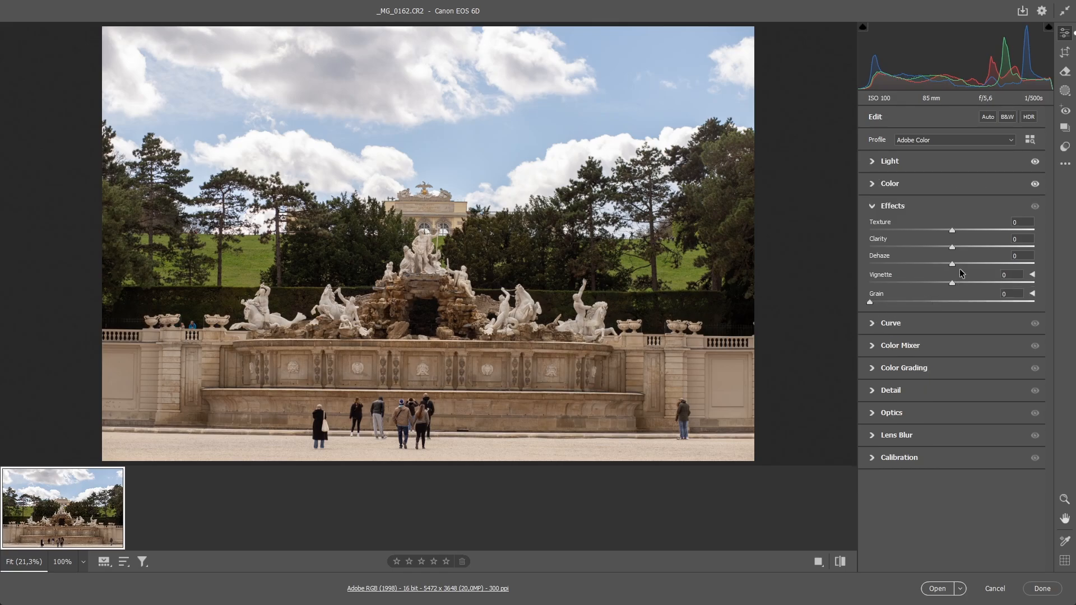
pyautogui.moveTo(952, 264); pyautogui.dragTo(958, 230)
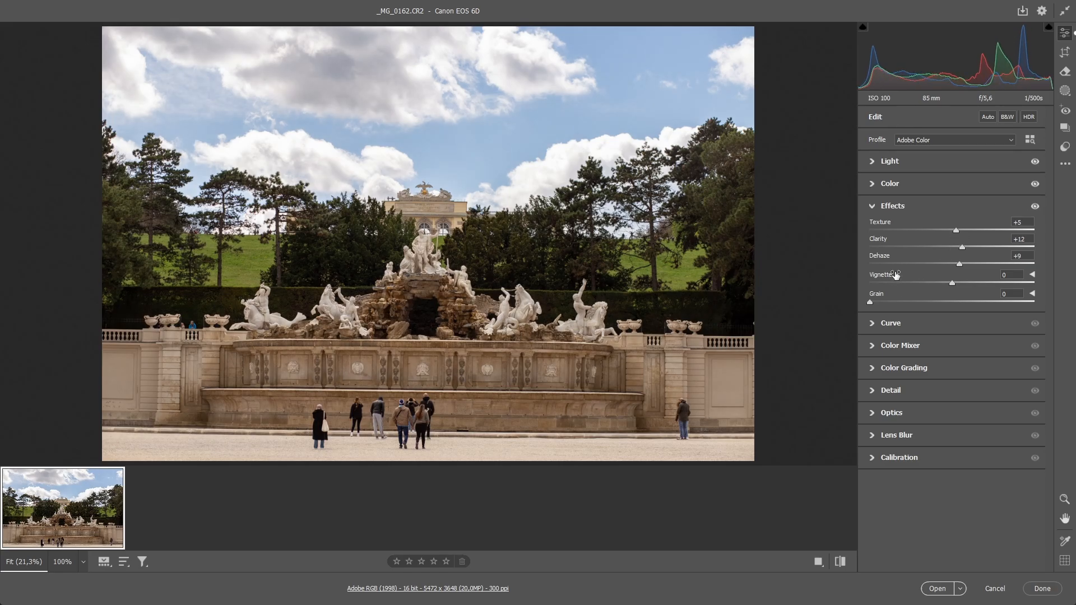
pyautogui.click(873, 208)
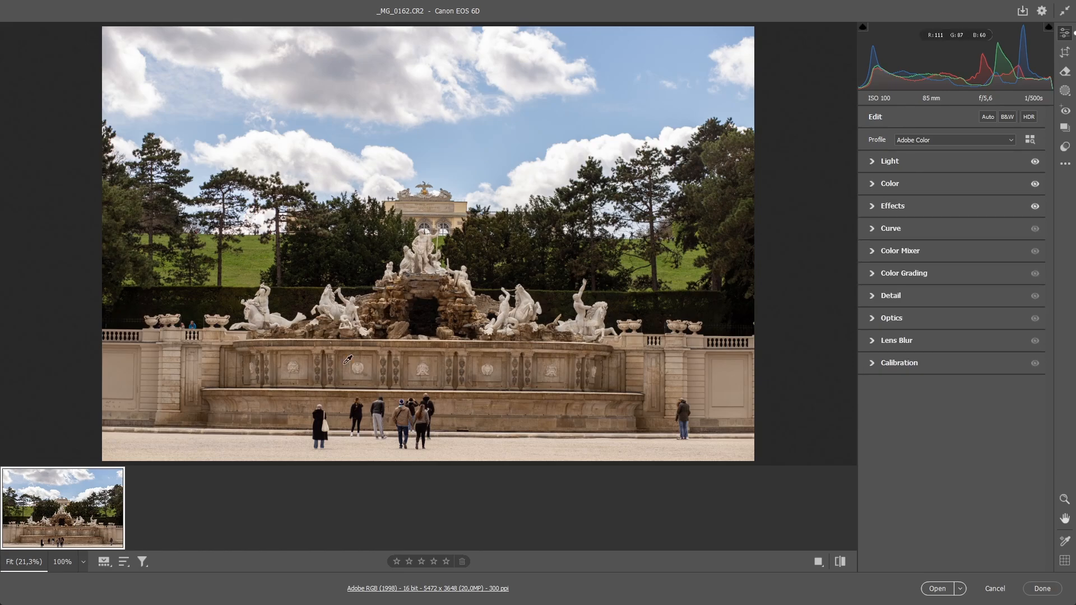
# Start a new brush mask with Size 31, Feather 54, Flow 100 and Density 100.
pyautogui.click(1065, 93)
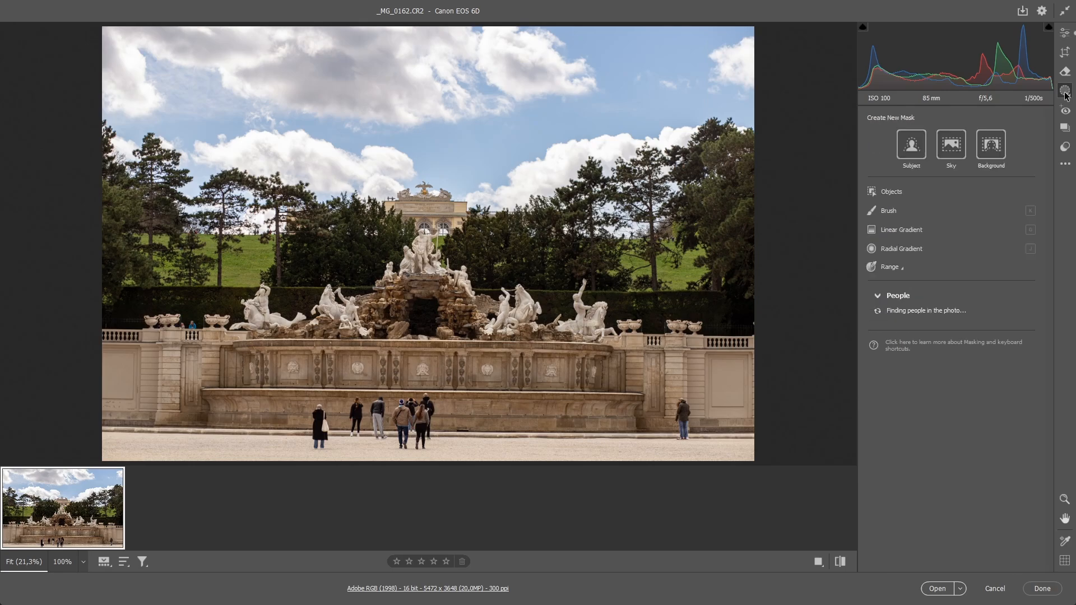
pyautogui.click(905, 209)
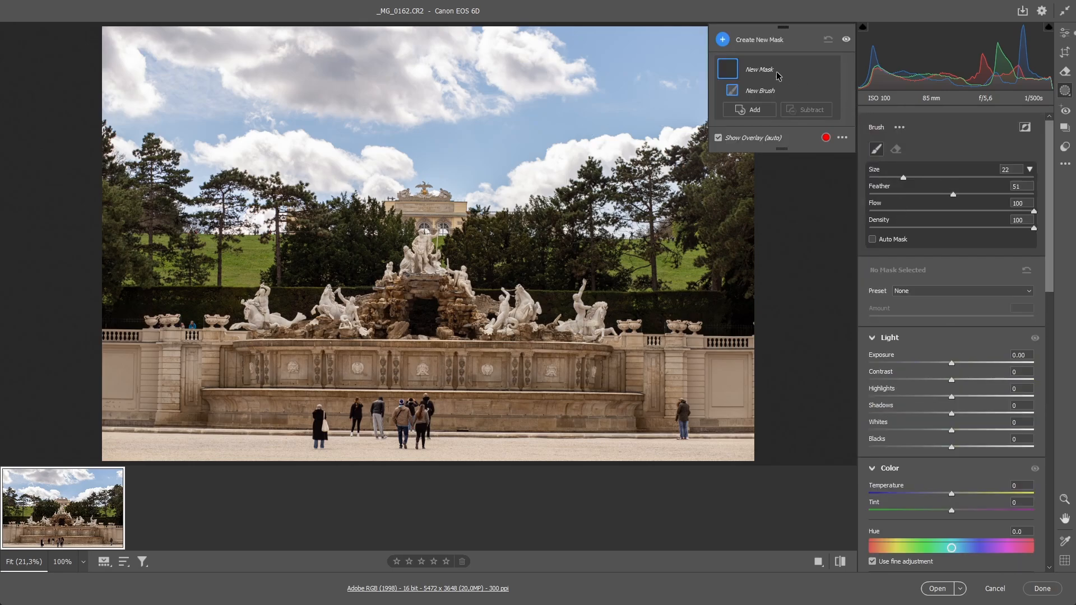
pyautogui.click(764, 111)
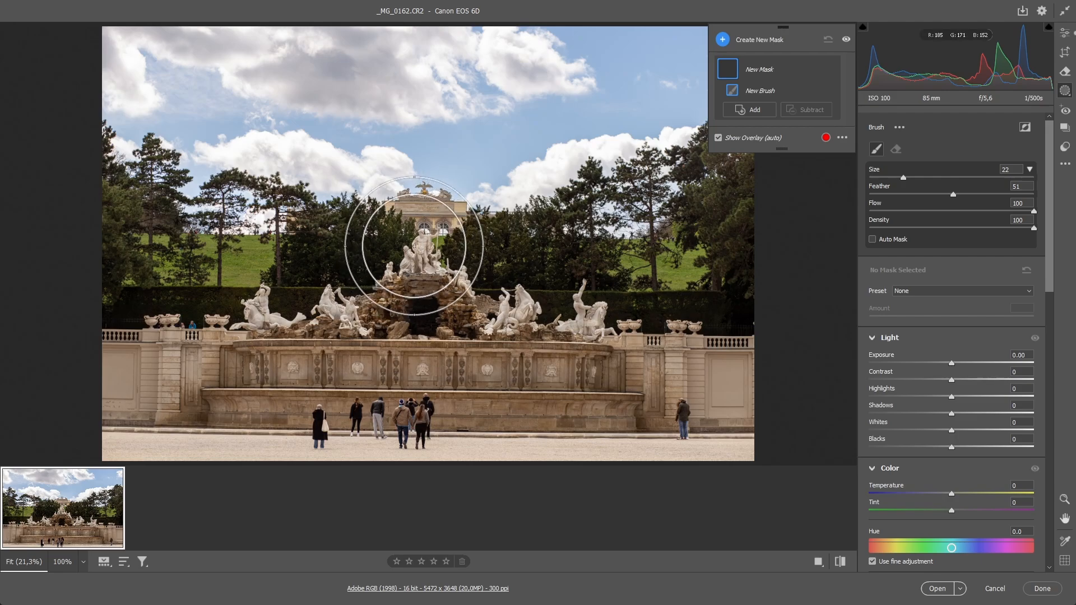
pyautogui.moveTo(414, 246)
pyautogui.mouseDown()
pyautogui.moveTo(450, 253)
pyautogui.moveTo(415, 254)
pyautogui.moveTo(443, 255)
pyautogui.moveTo(426, 258)
pyautogui.mouseUp()
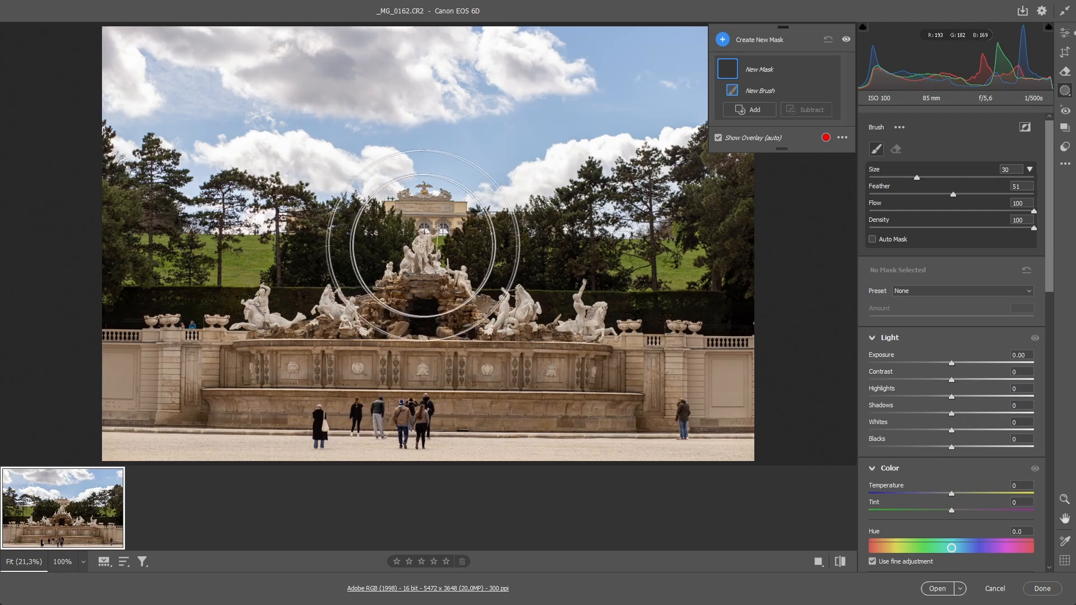
pyautogui.moveTo(921, 179)
pyautogui.mouseDown()
pyautogui.moveTo(988, 194)
pyautogui.moveTo(957, 194)
pyautogui.mouseUp()
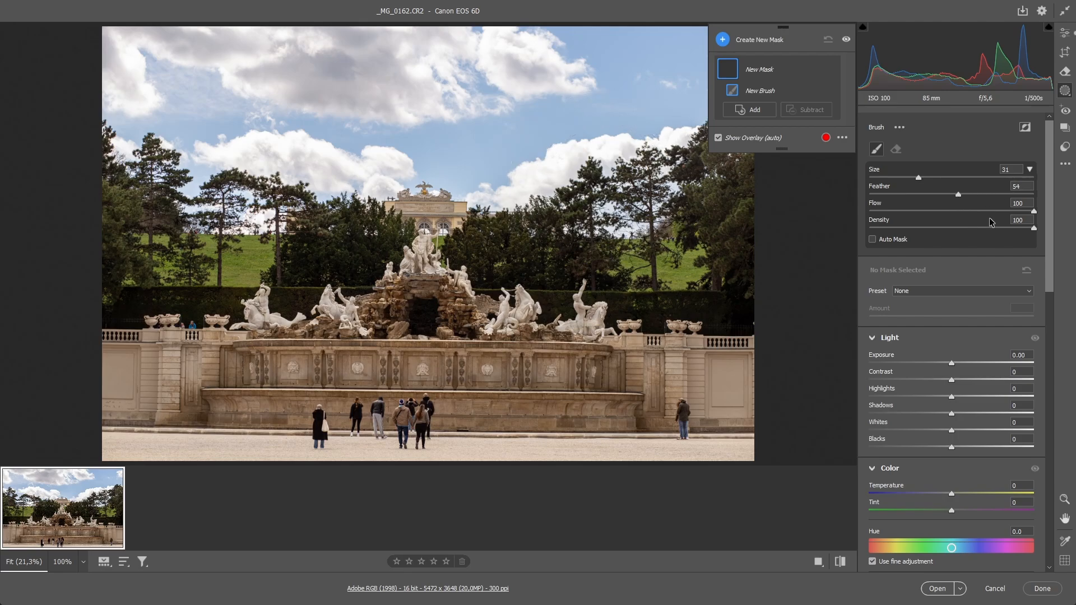
pyautogui.moveTo(1034, 212); pyautogui.dragTo(972, 209)
pyautogui.moveTo(991, 212); pyautogui.dragTo(1057, 218)
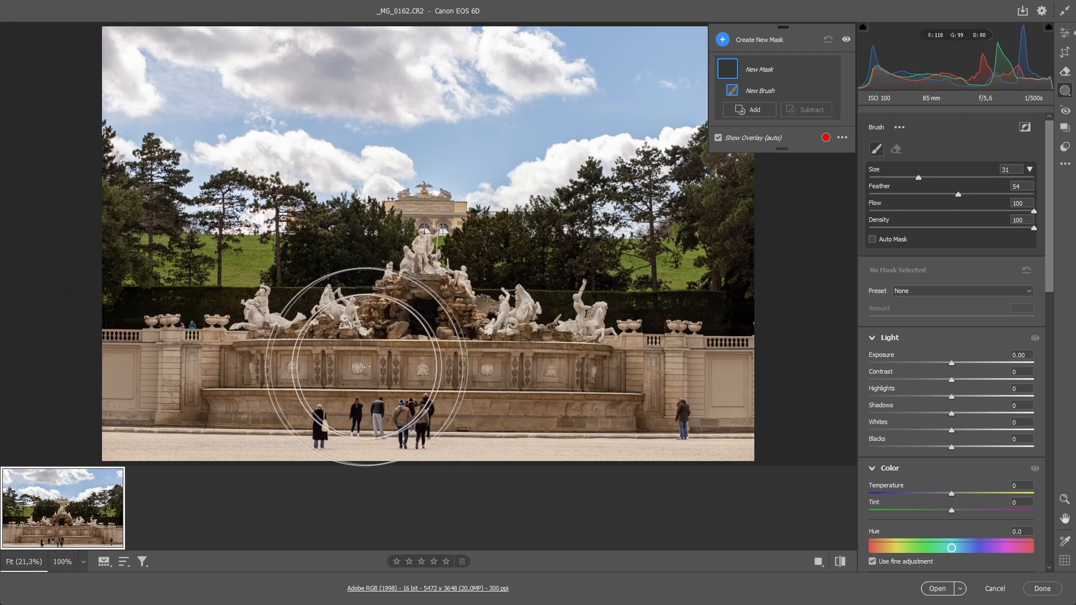
# Paint the mask over the fountain and its central statues, and set its Exposure to +0.70.
pyautogui.moveTo(324, 371)
pyautogui.mouseDown()
pyautogui.moveTo(411, 322)
pyautogui.moveTo(414, 351)
pyautogui.moveTo(538, 387)
pyautogui.mouseUp()
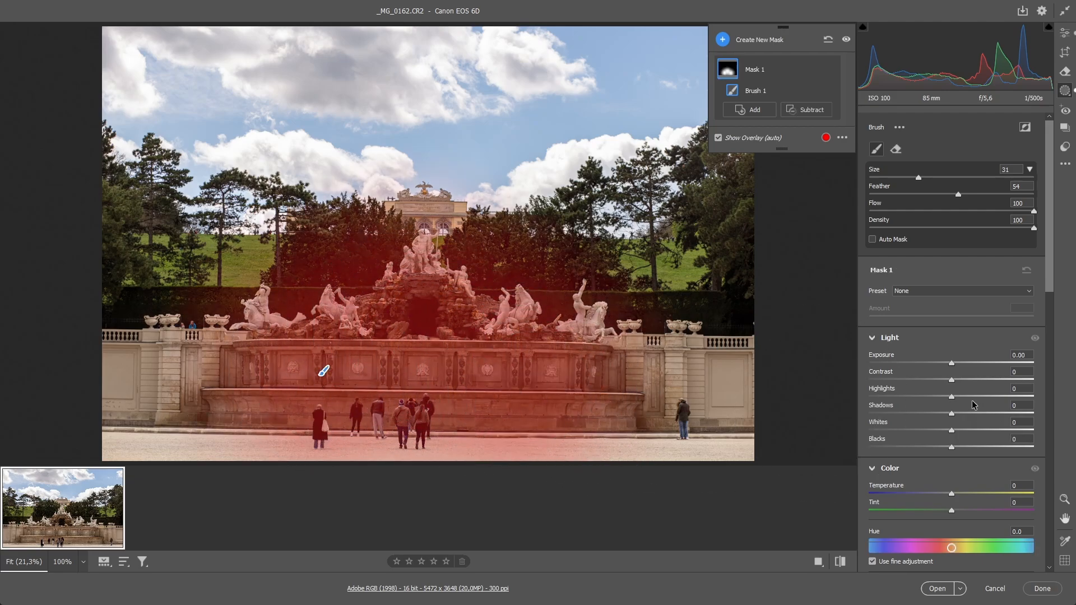
pyautogui.moveTo(953, 363); pyautogui.dragTo(967, 367)
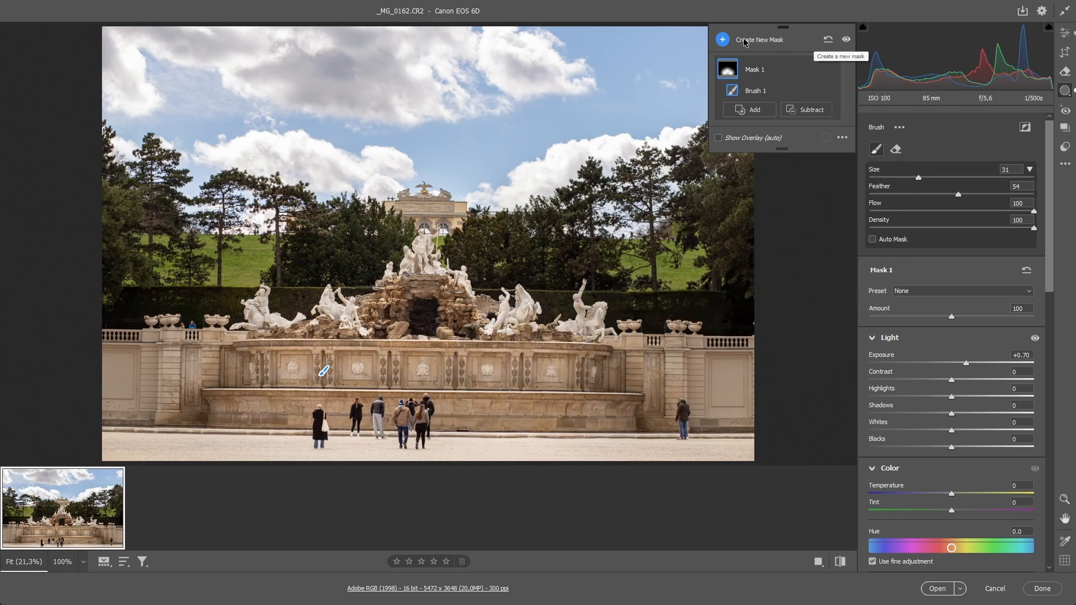
# Create a second brush mask over the trees on both sides of the fountain and set its Exposure to -0.80.
pyautogui.click(725, 40)
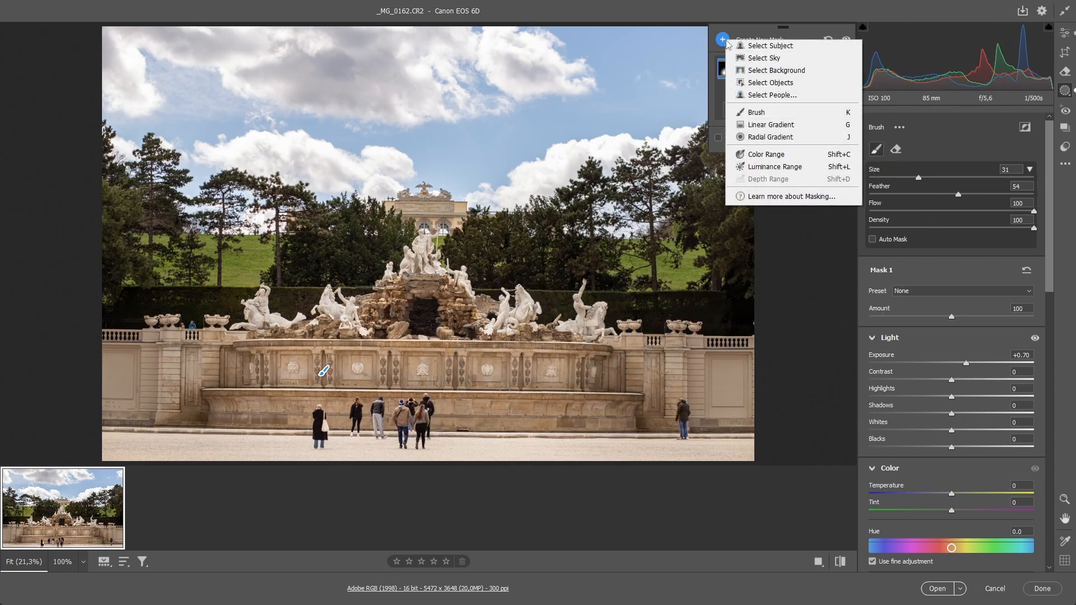
pyautogui.click(768, 112)
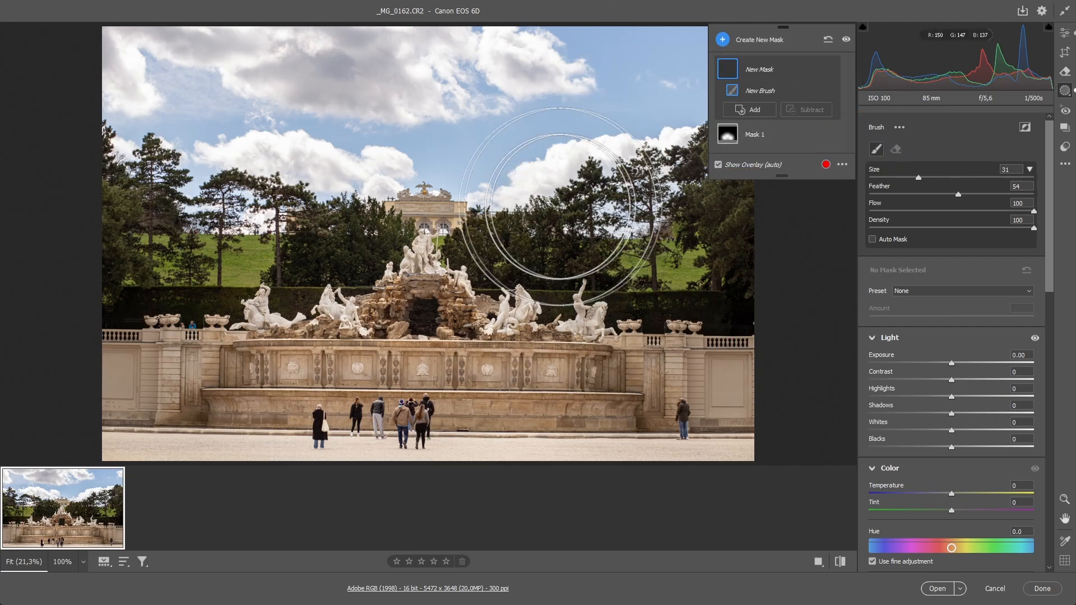
pyautogui.click(197, 232)
pyautogui.moveTo(197, 232)
pyautogui.mouseDown()
pyautogui.moveTo(267, 231)
pyautogui.moveTo(276, 211)
pyautogui.mouseUp()
pyautogui.moveTo(559, 206)
pyautogui.mouseDown()
pyautogui.moveTo(629, 209)
pyautogui.moveTo(734, 241)
pyautogui.mouseUp()
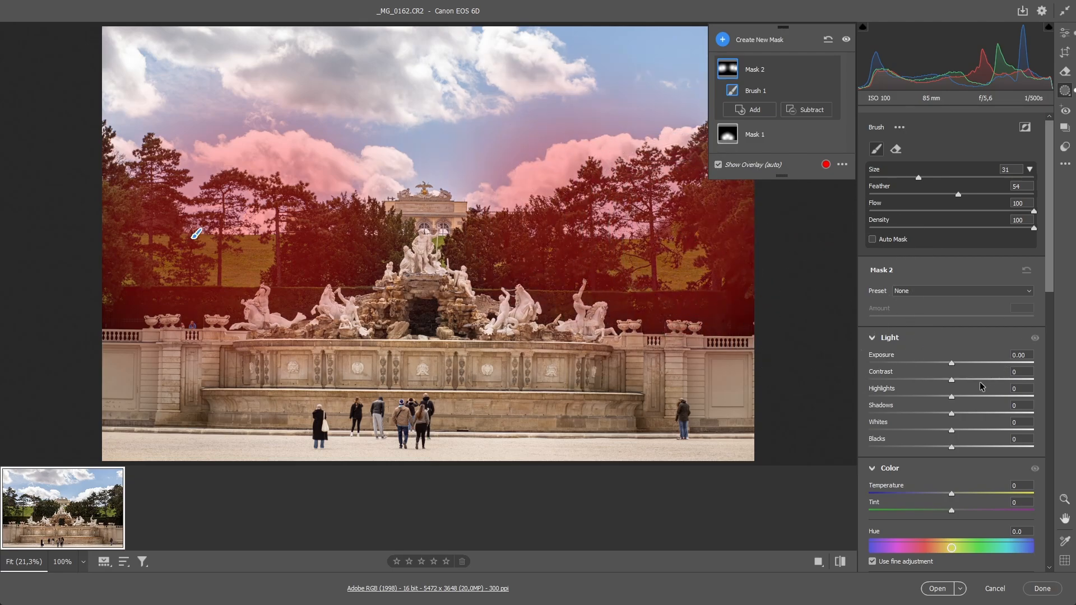
pyautogui.moveTo(953, 364); pyautogui.dragTo(935, 362)
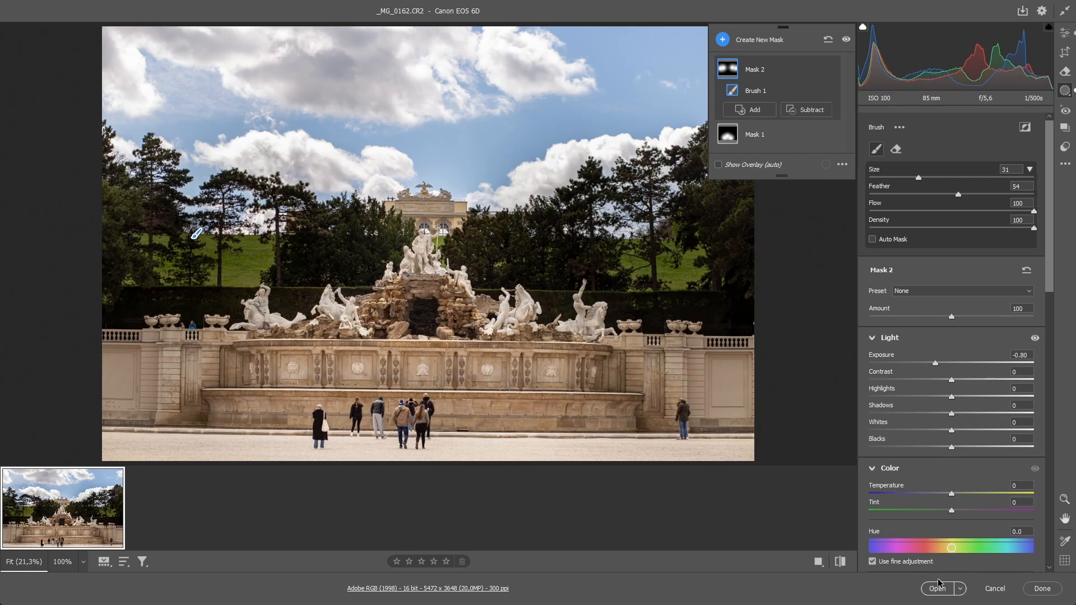
# Open the photo in Photoshop as an object, reopen its raw settings from the _MG_0162 layer and accept them.
pyautogui.click(961, 589)
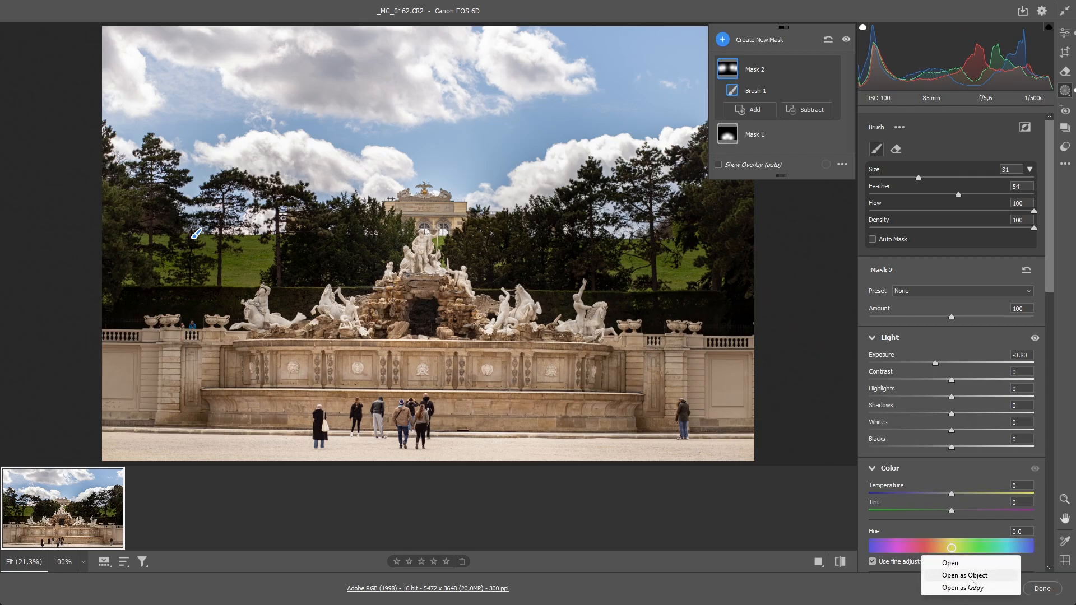
pyautogui.click(965, 576)
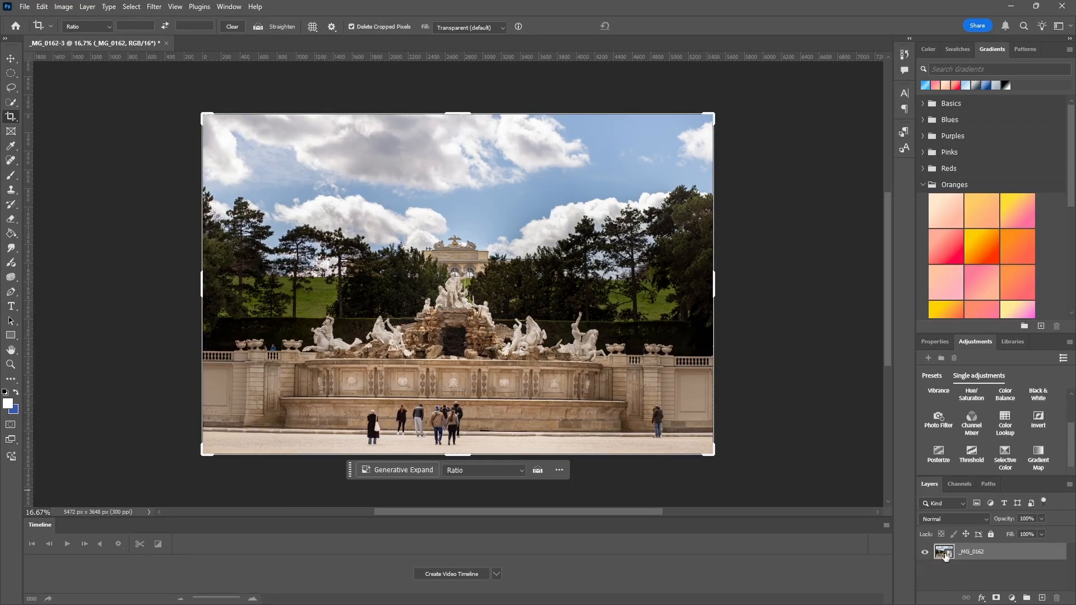
pyautogui.doubleClick(945, 555)
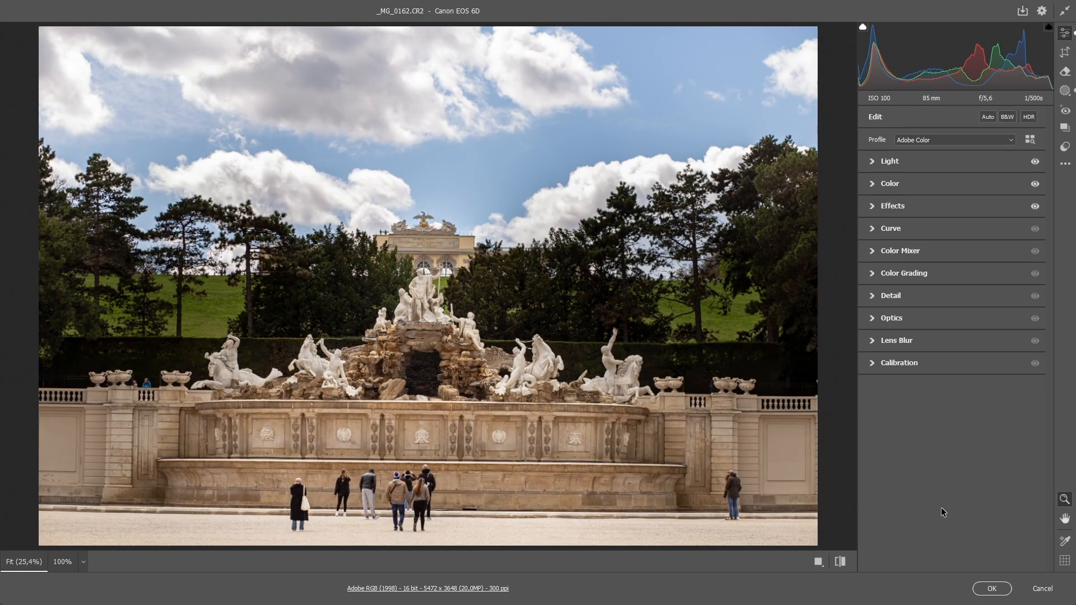
pyautogui.click(991, 589)
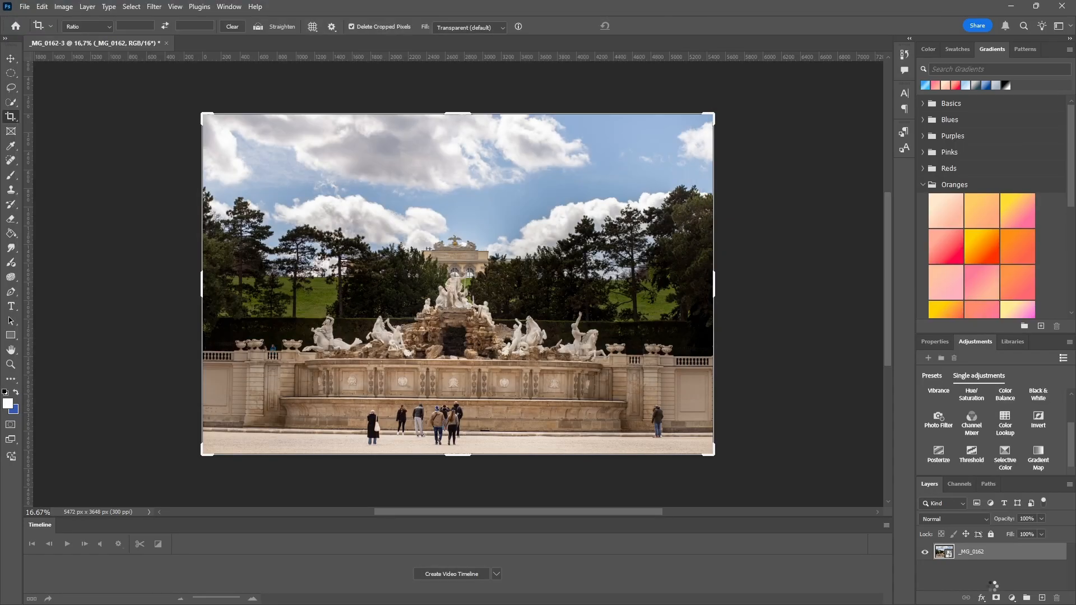